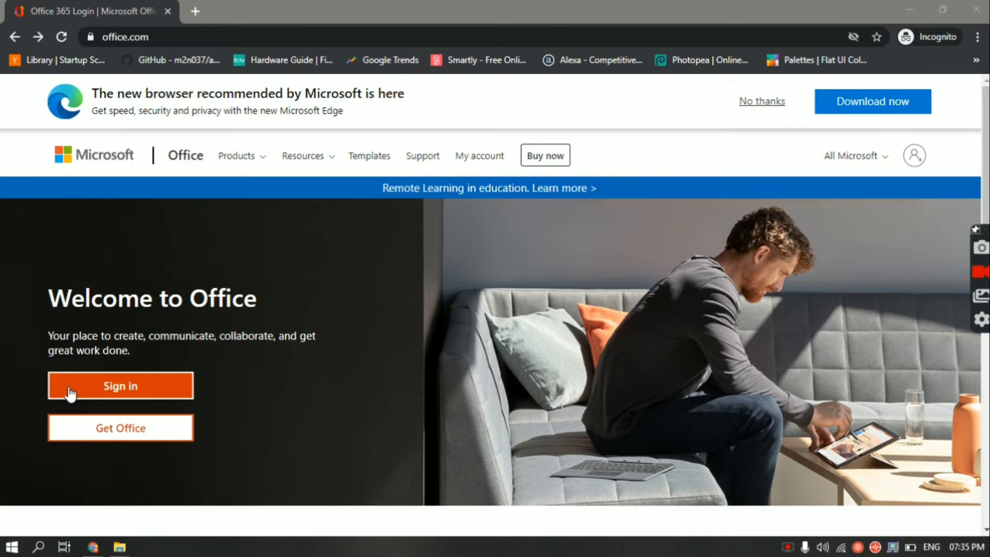
Start signing in from the office.com Welcome to Office page
click(86, 392)
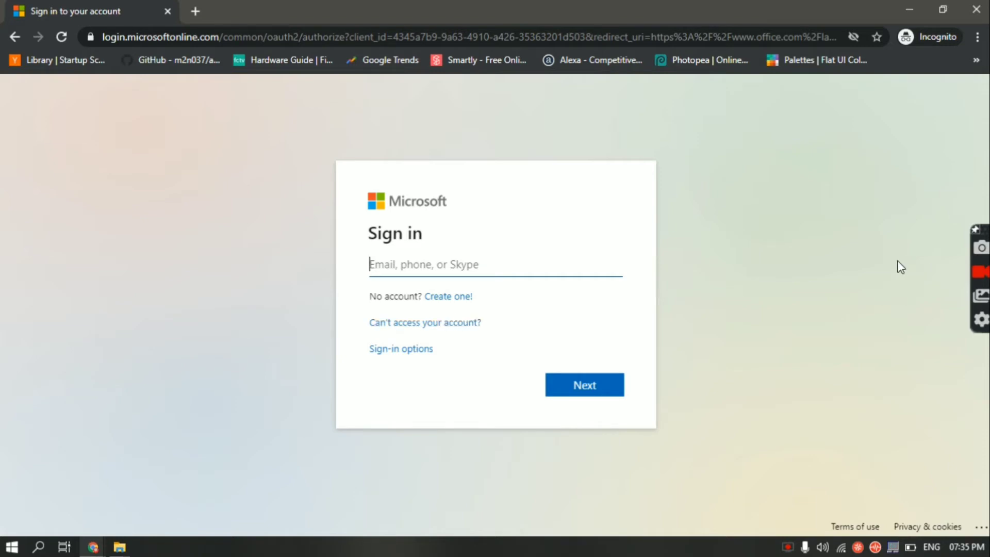
Close the browser on the sign-in page and reopen it from the taskbar to load Office home
click(985, 5)
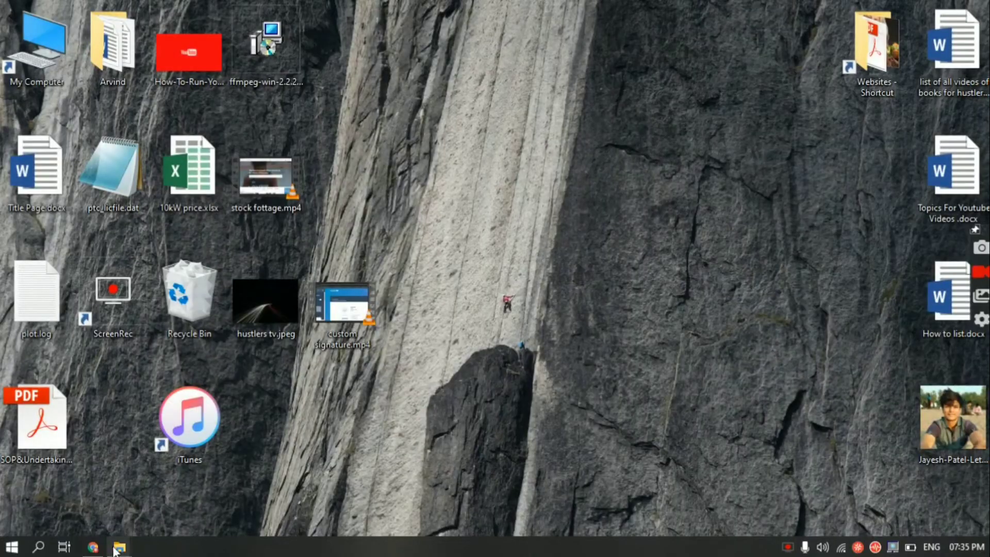
click(93, 547)
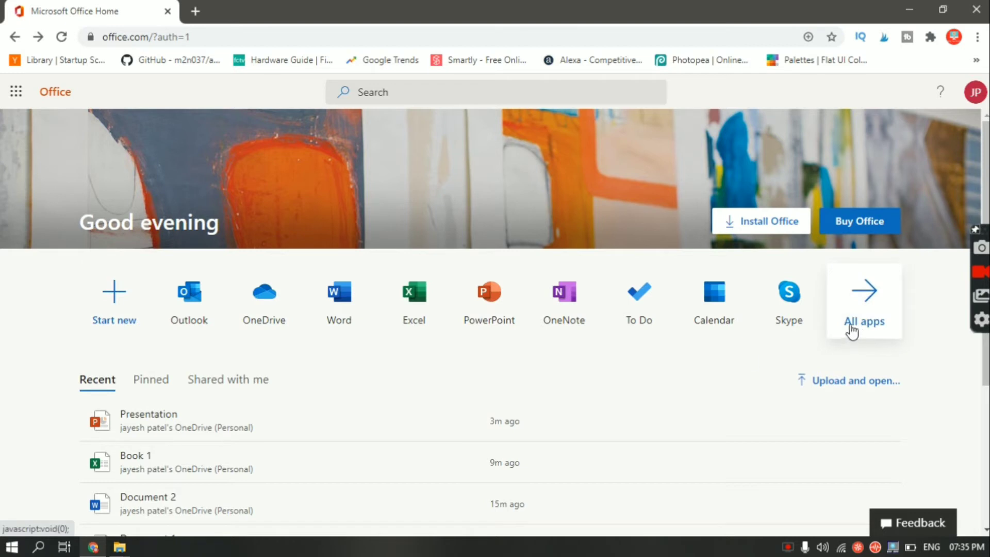
Launch PowerPoint from Office home and create a new blank presentation
click(503, 308)
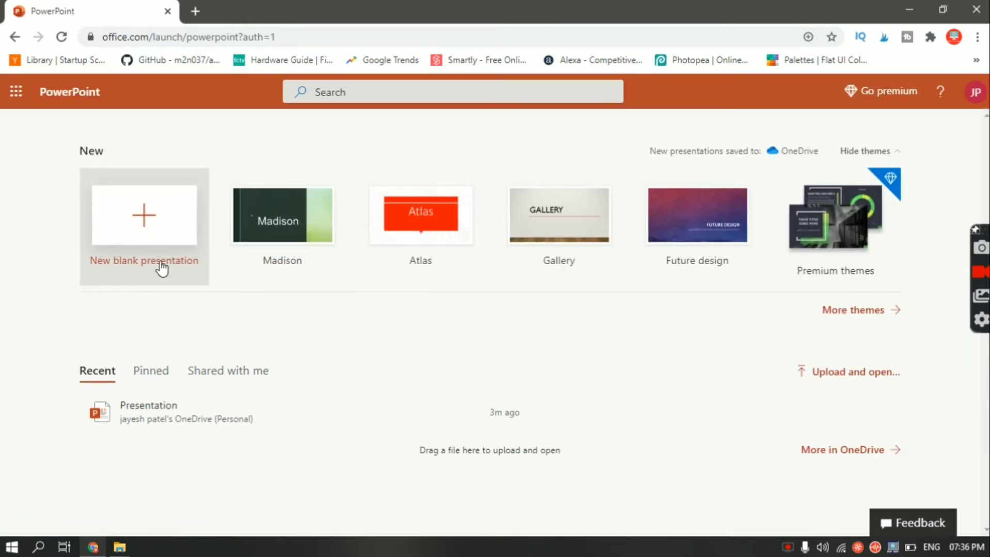
click(133, 236)
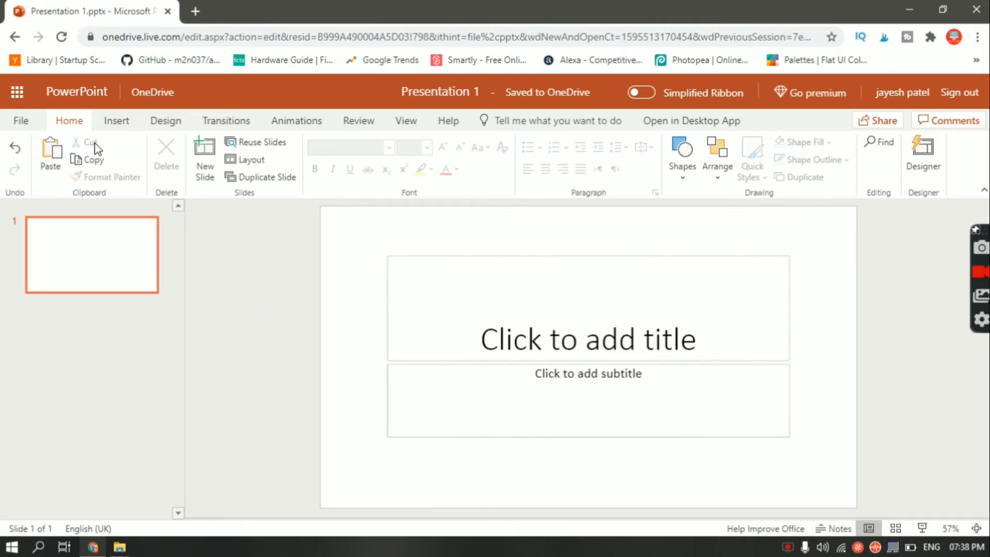
Title the first slide 'alhdflahfla', leaving the subtitle empty
click(604, 333)
text(alh)
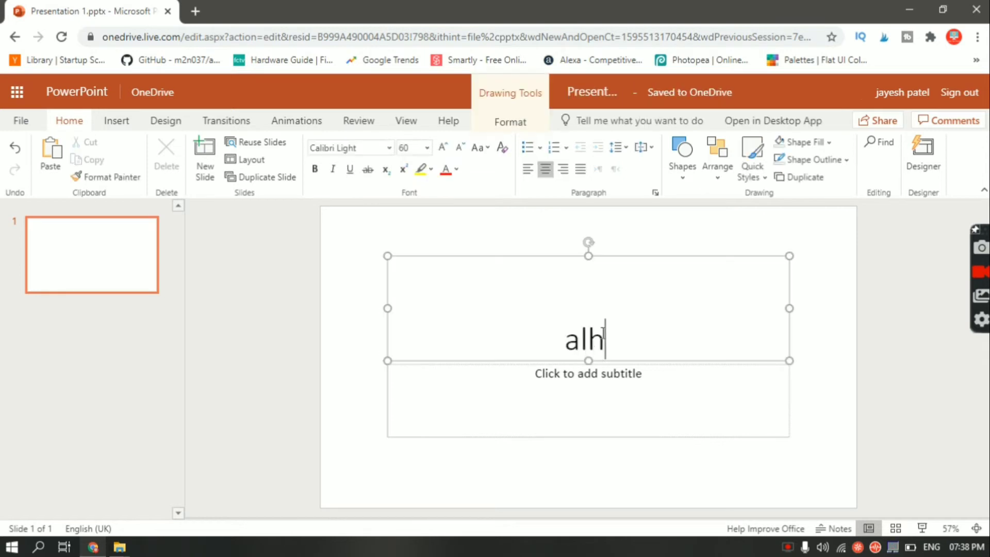
text(dflahfla)
click(480, 415)
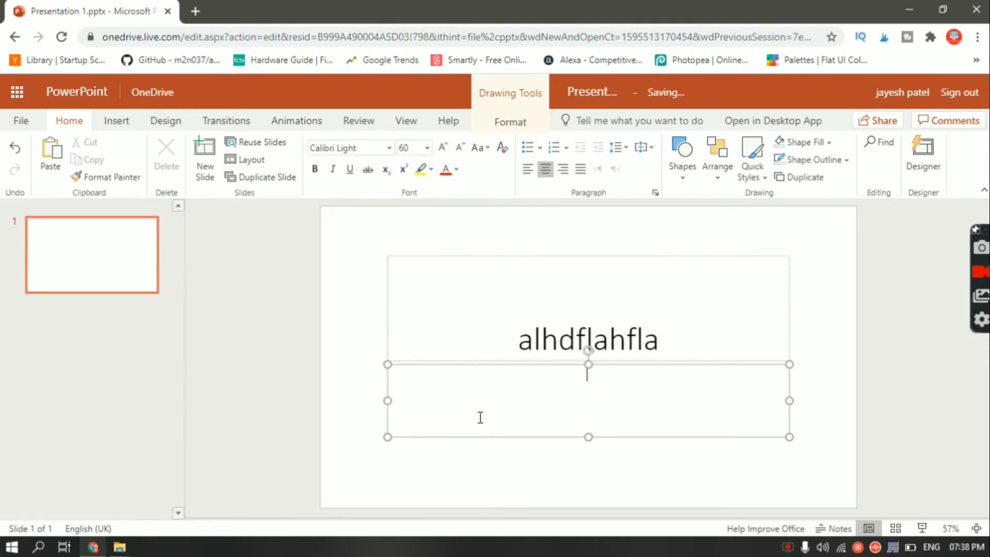
click(104, 259)
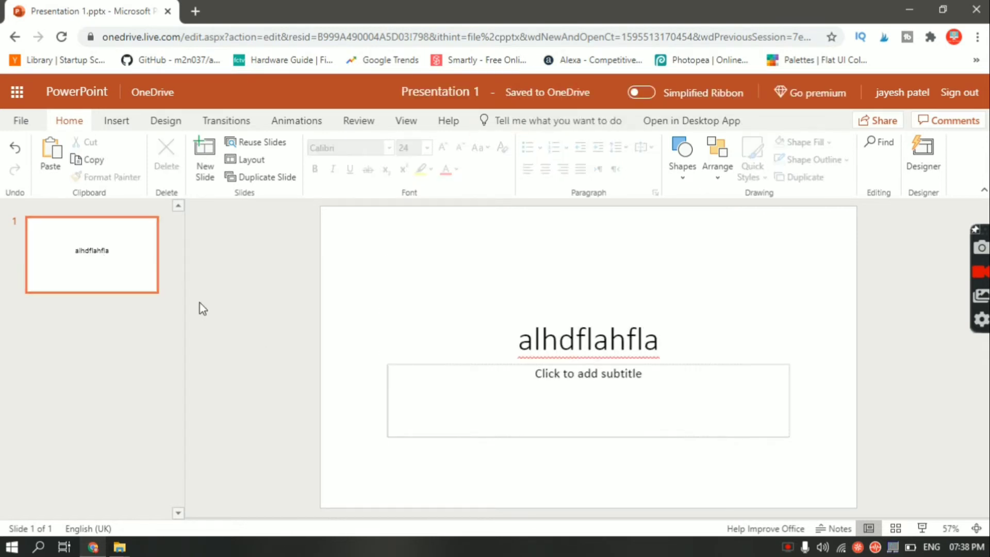
Add a second content slide, preview Insert > Pictures without inserting, then save with Ctrl+S
key(ctrl+m)
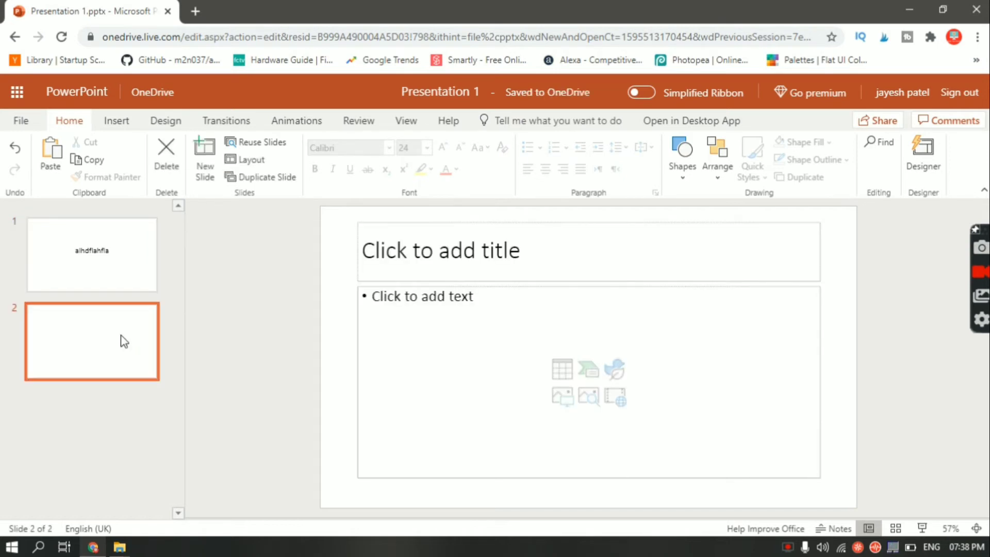
click(421, 341)
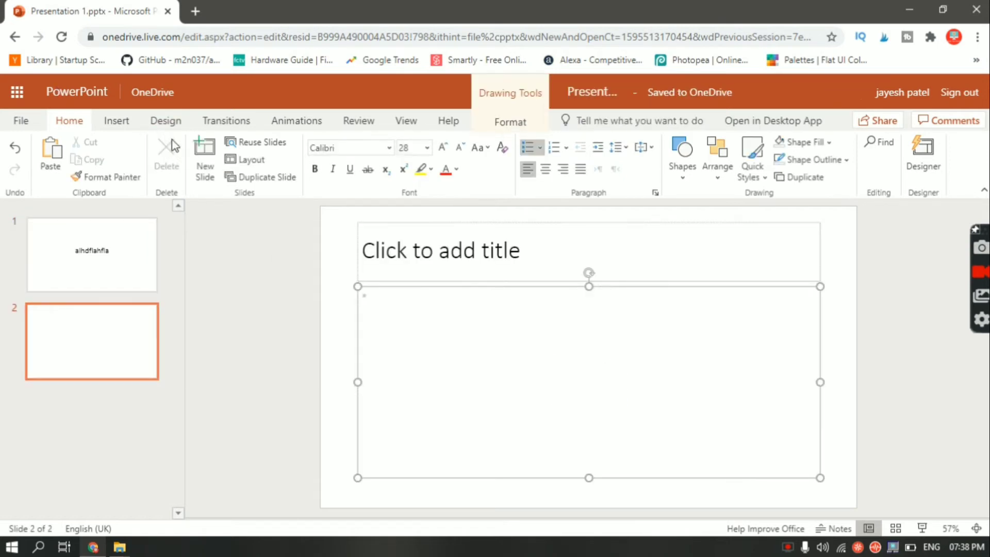
click(136, 122)
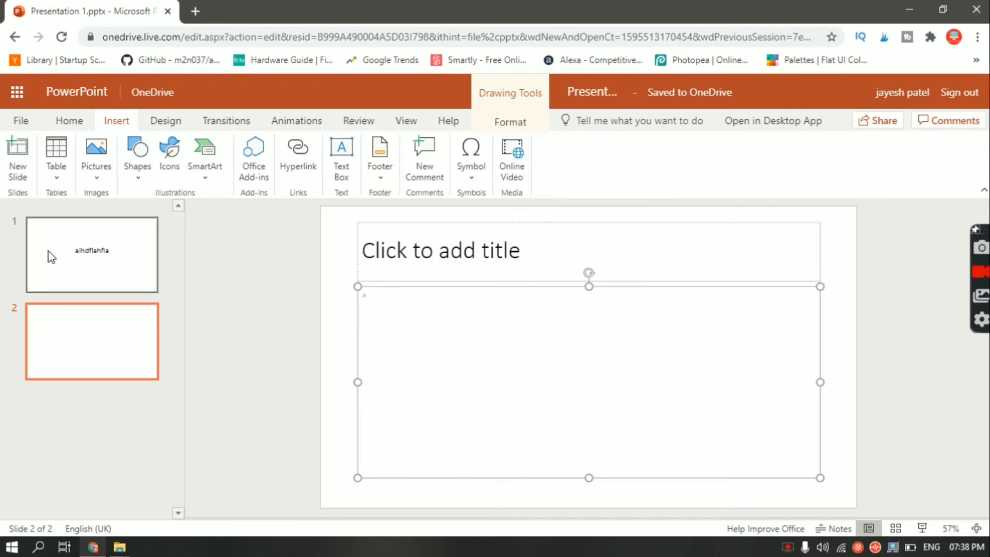
click(90, 178)
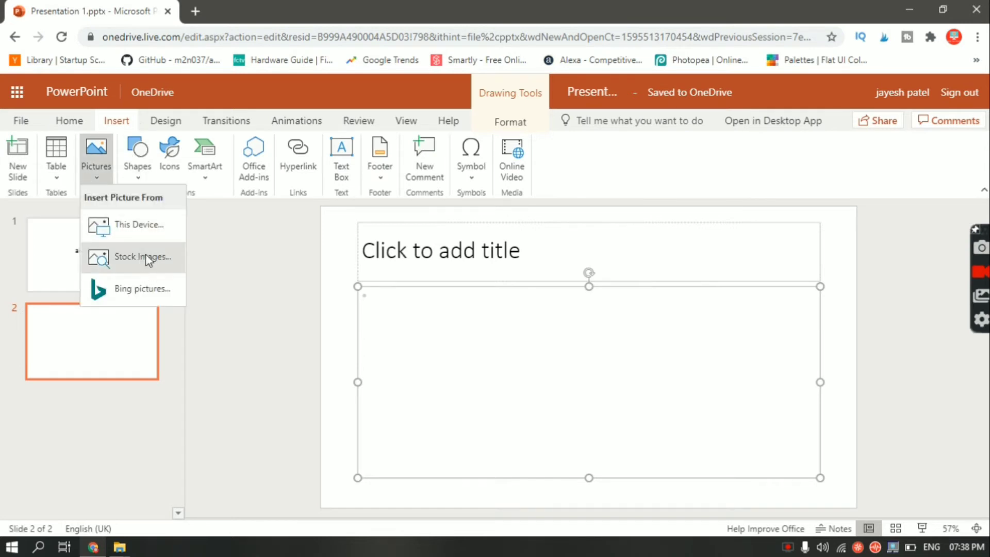
click(234, 290)
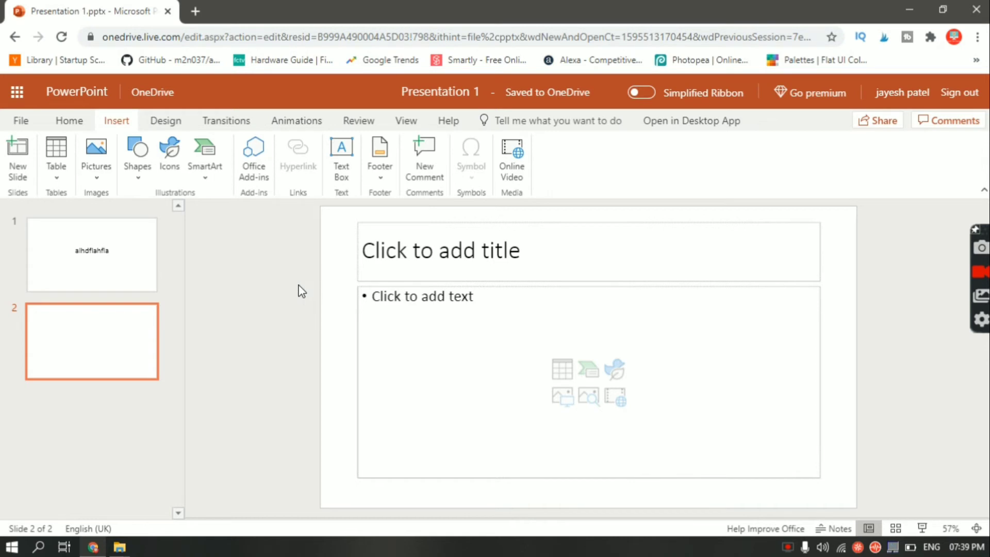
click(146, 264)
key(ctrl+s)
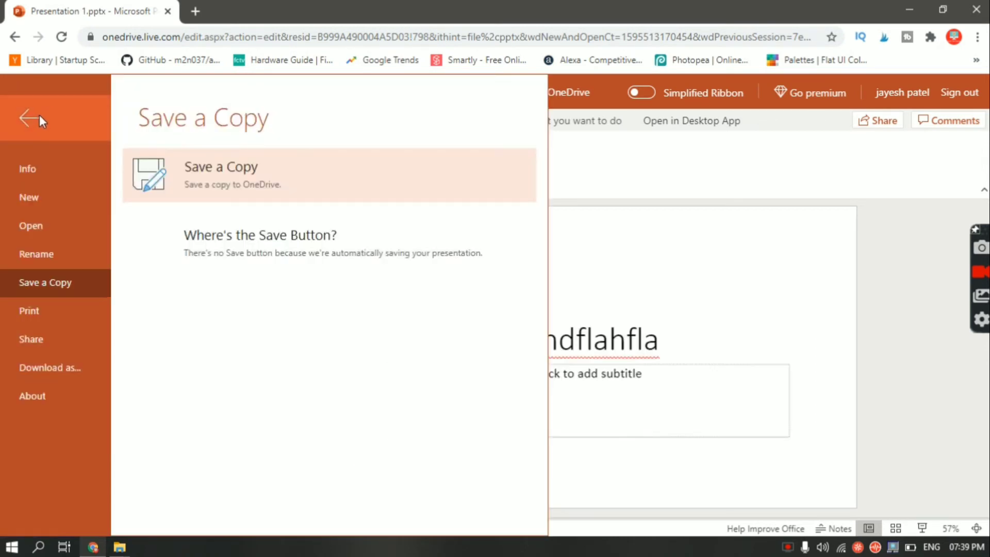
Browse the File menu's Save a Copy, Open and Download as pages, then return to editing
click(38, 117)
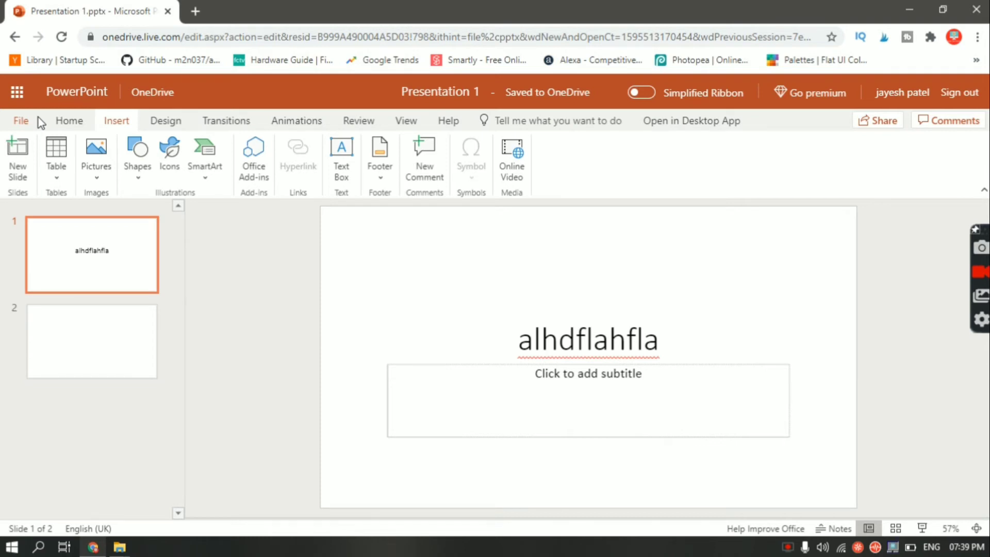
click(20, 122)
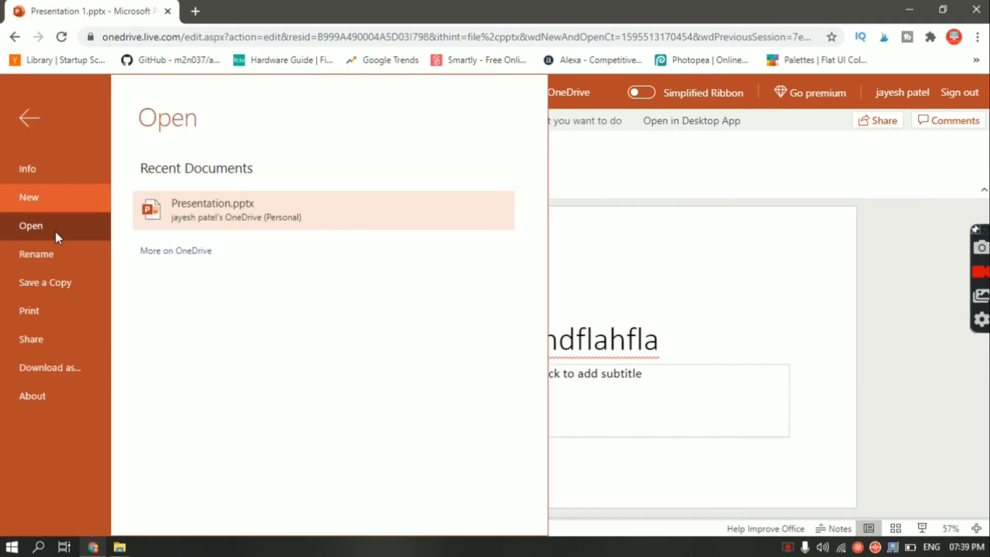
click(57, 287)
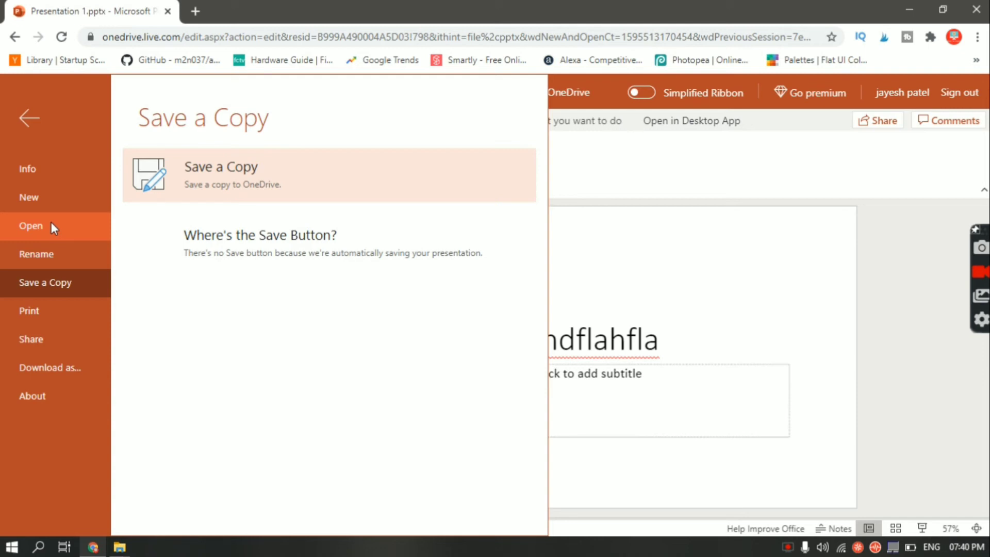
click(51, 225)
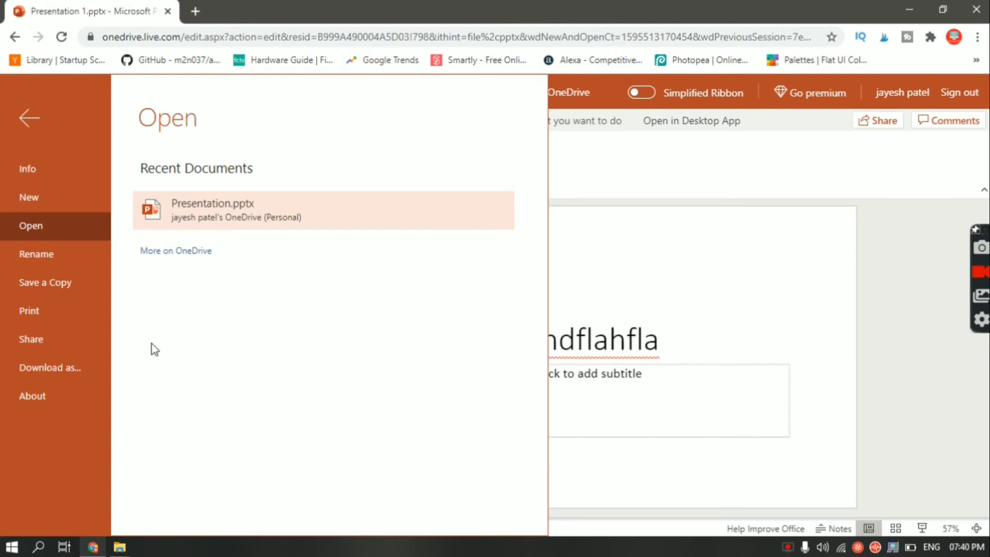
click(73, 366)
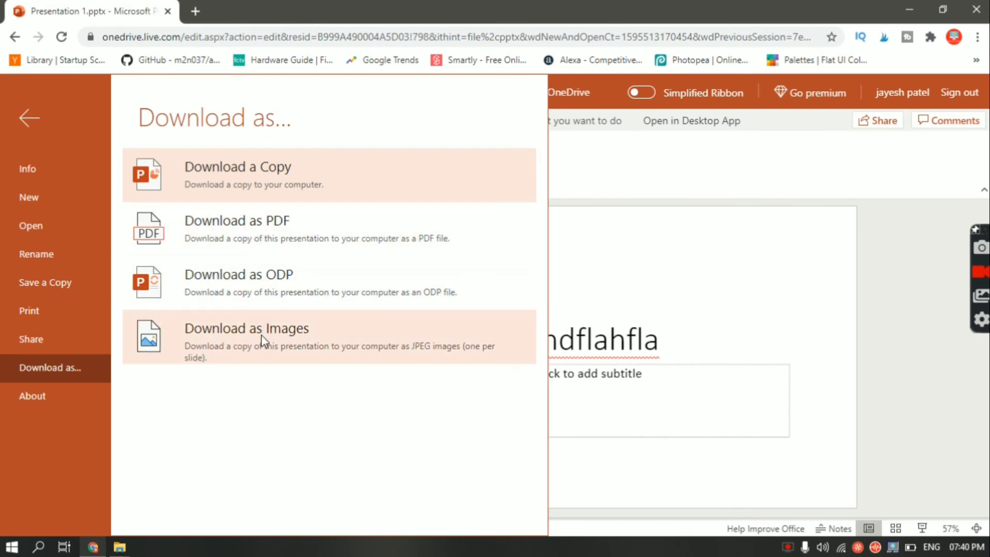
click(40, 116)
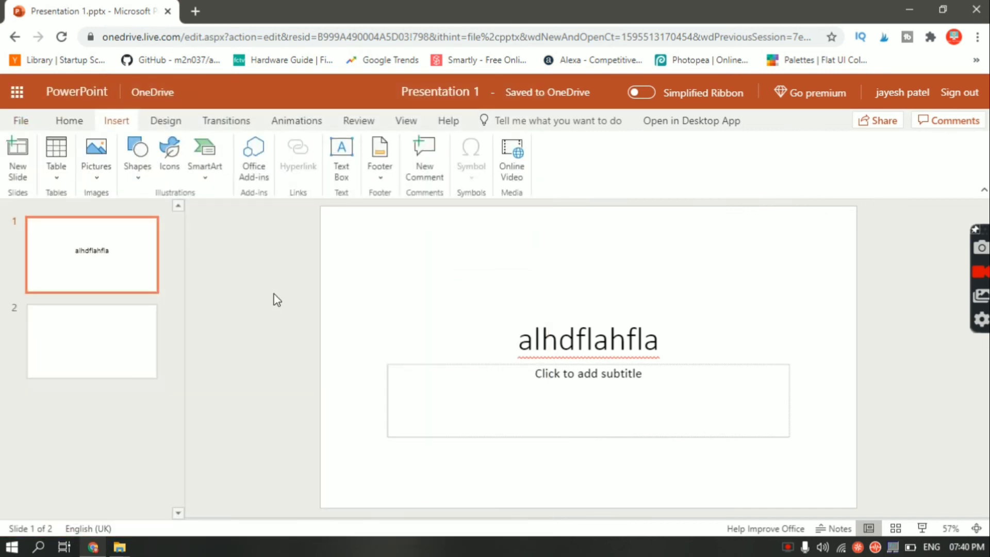